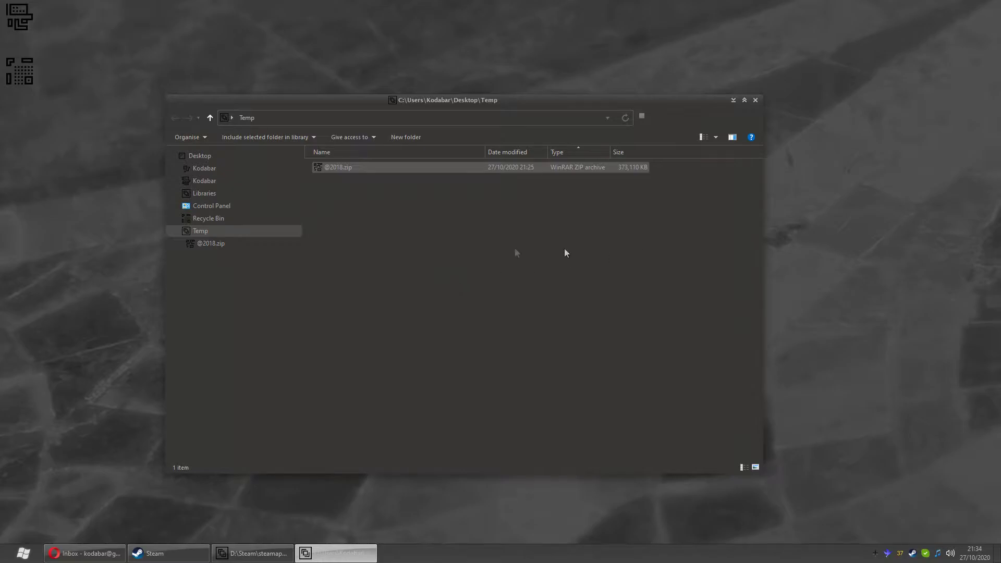
pyautogui.doubleClick(338, 168)
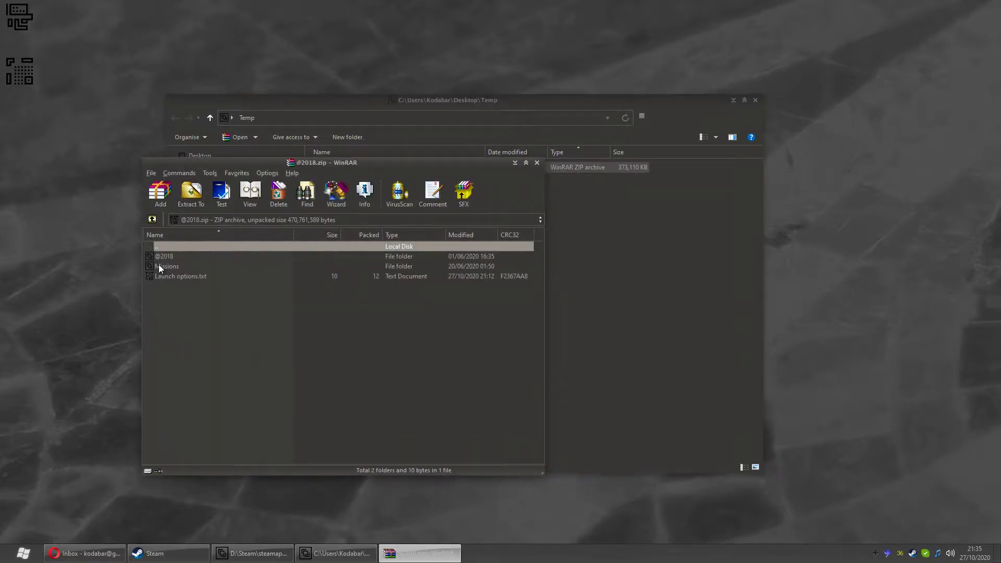
pyautogui.click(166, 255)
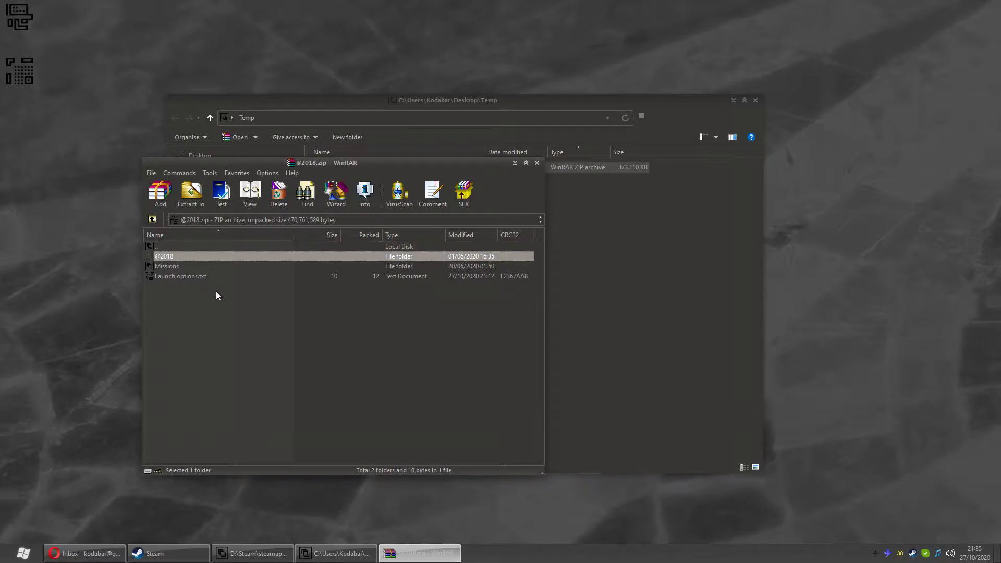
pyautogui.click(164, 263)
pyautogui.click(177, 277)
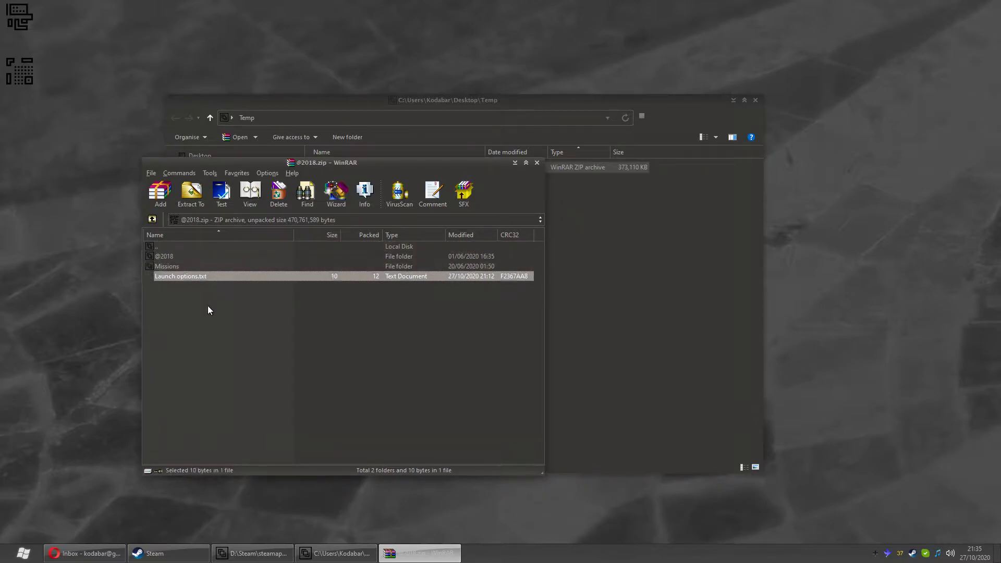
pyautogui.doubleClick(183, 276)
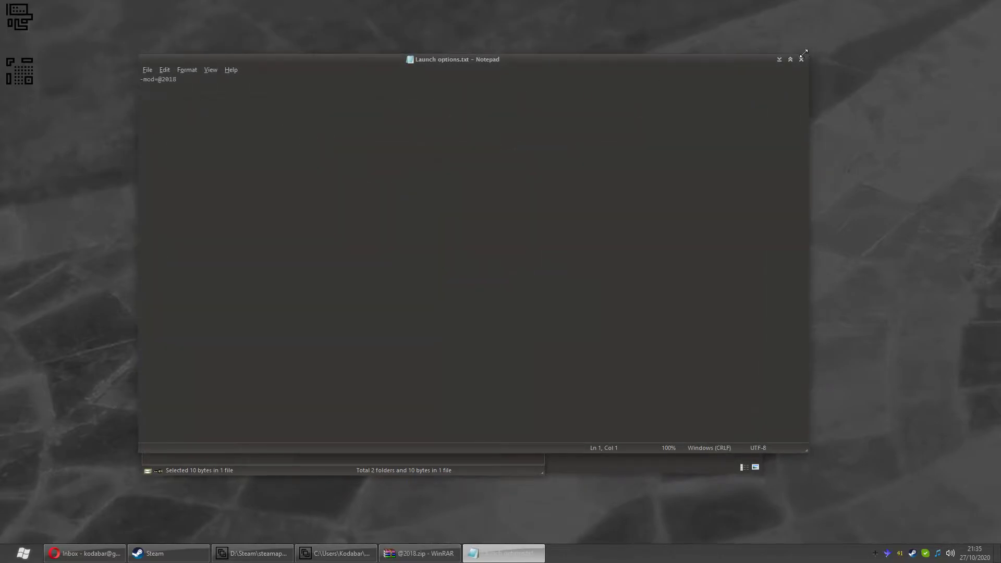
pyautogui.click(801, 59)
pyautogui.click(168, 255)
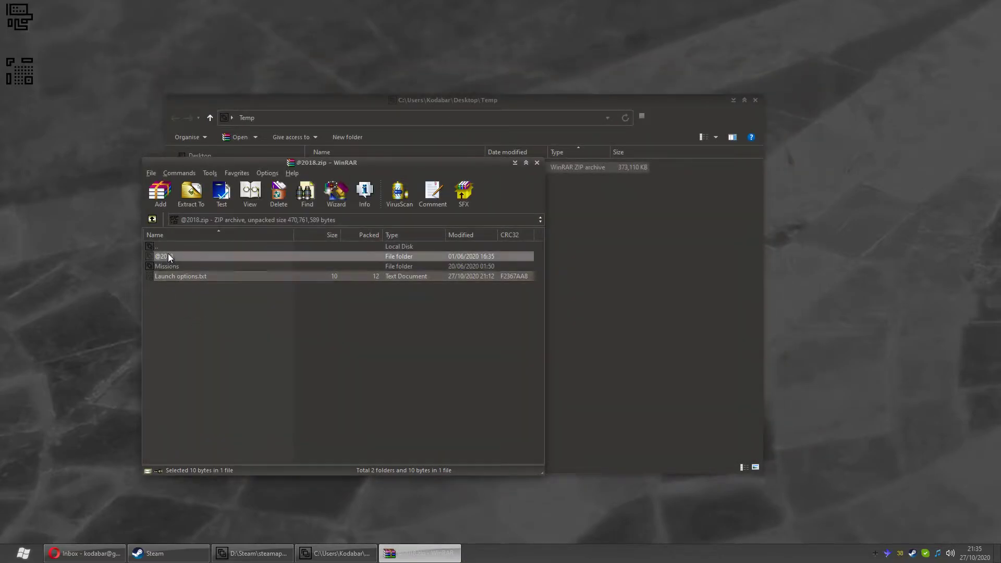
pyautogui.keyDown('ctrl'); pyautogui.click(168, 266); pyautogui.keyUp('ctrl')
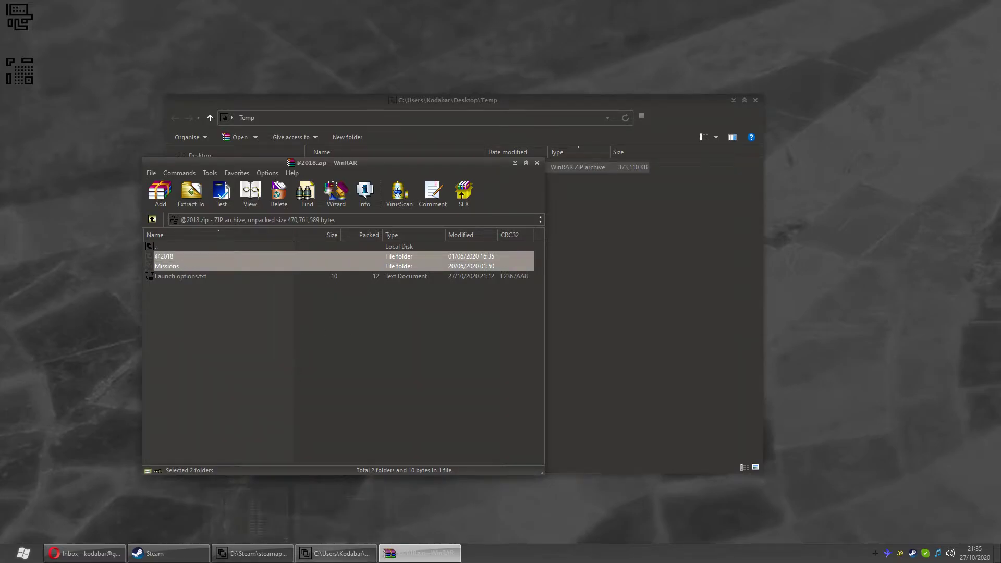
pyautogui.click(262, 556)
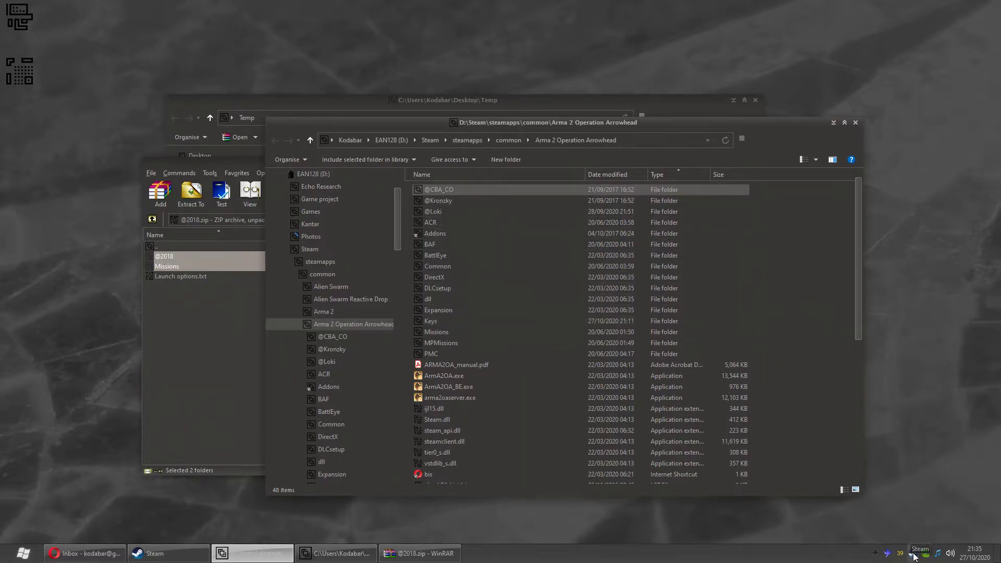
pyautogui.click(194, 558)
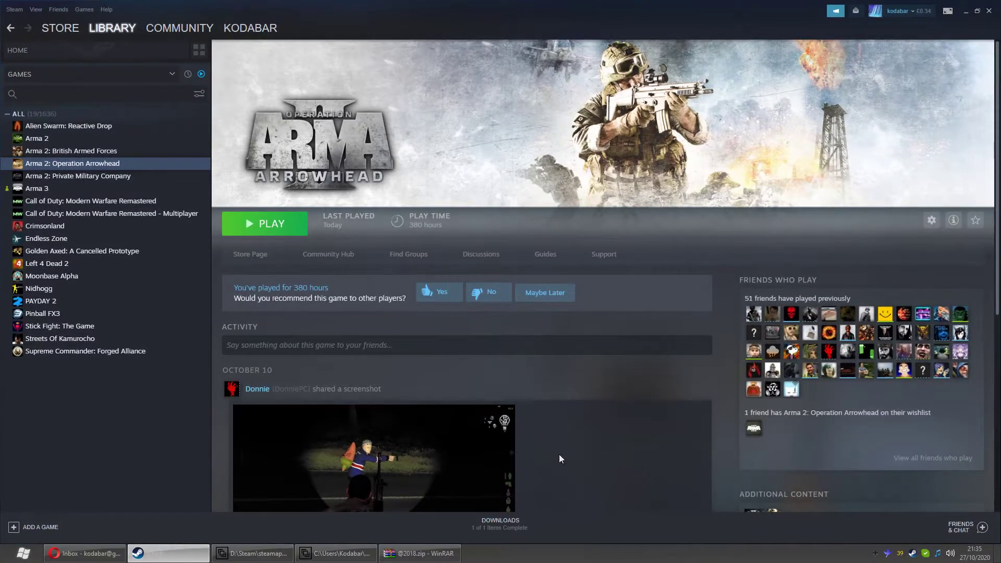
pyautogui.rightClick(64, 165)
pyautogui.moveTo(114, 225)
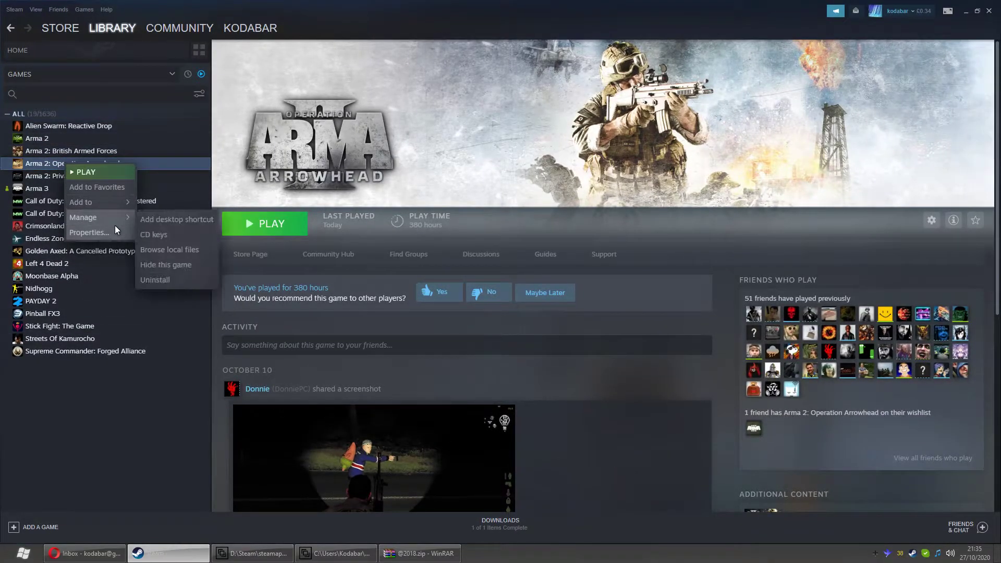
pyautogui.click(176, 250)
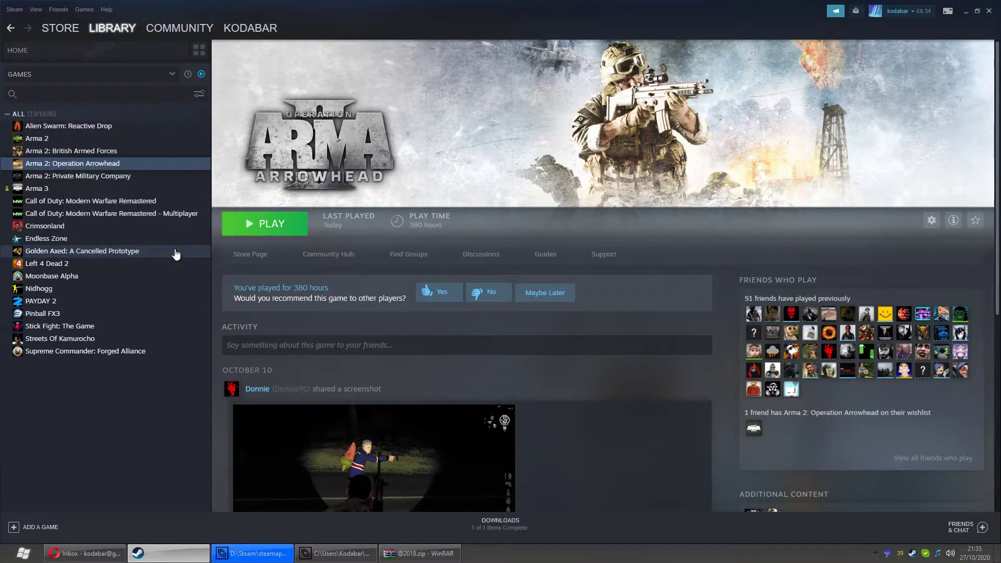
pyautogui.click(966, 12)
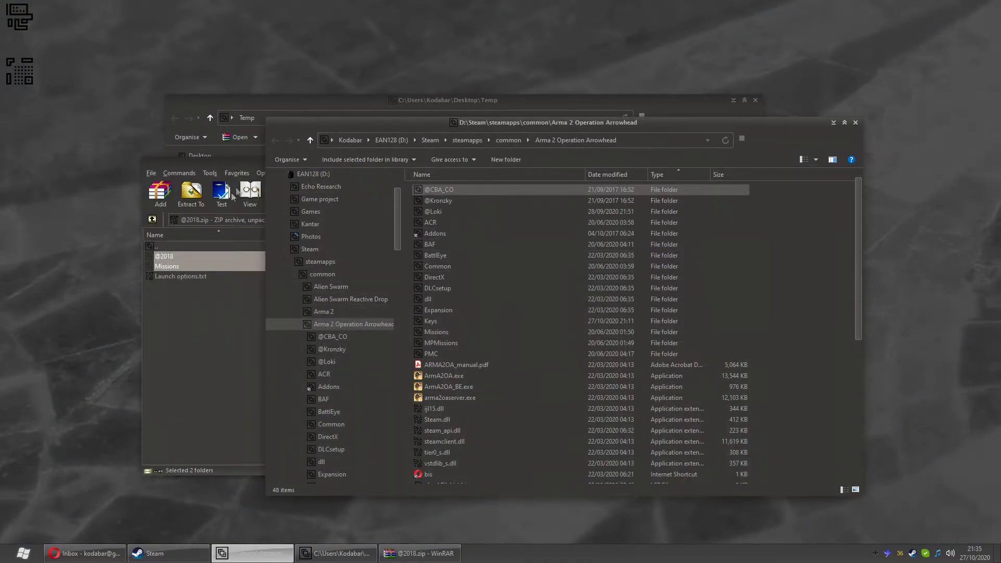
pyautogui.moveTo(165, 265); pyautogui.dragTo(810, 254)
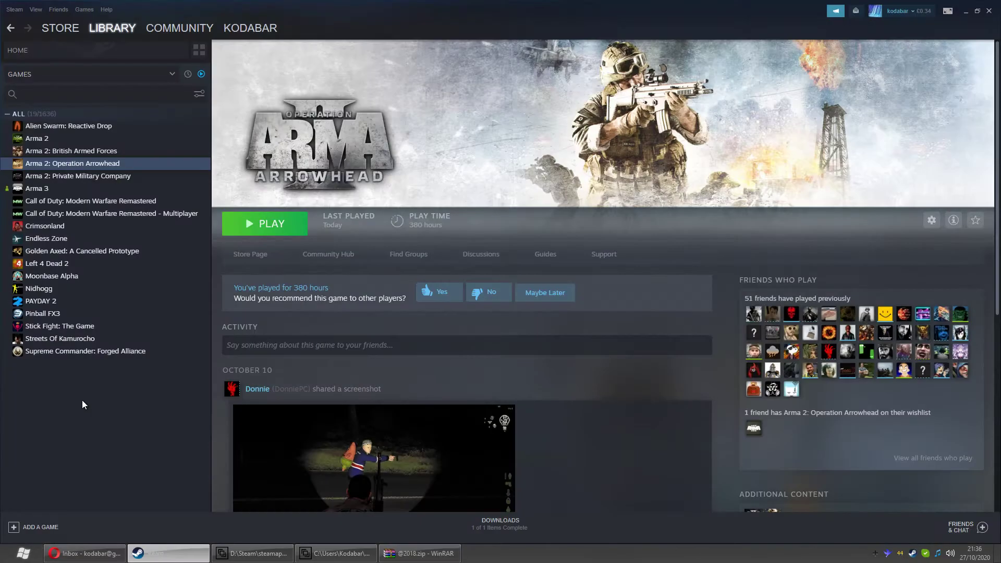
pyautogui.rightClick(118, 165)
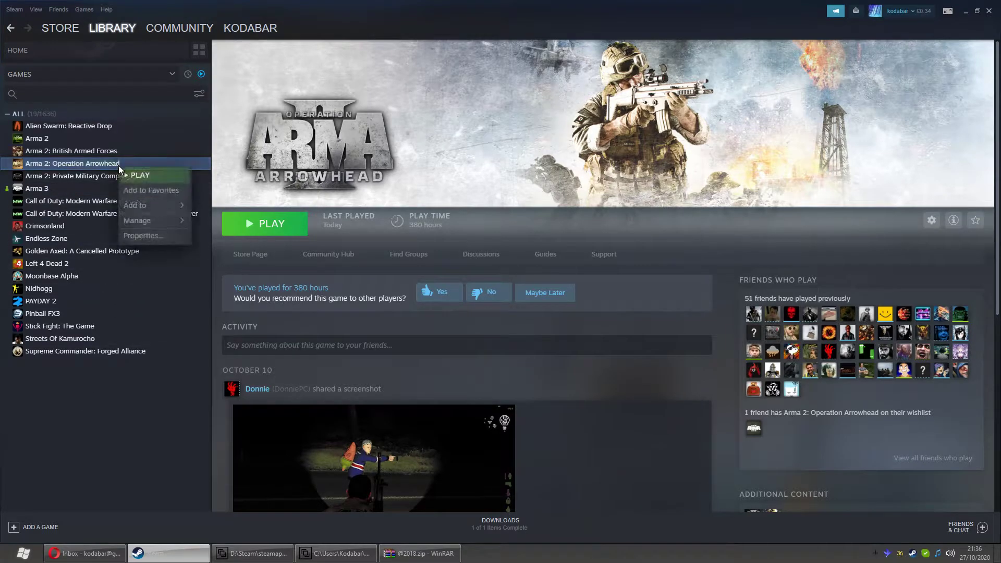
pyautogui.click(148, 236)
pyautogui.click(385, 248)
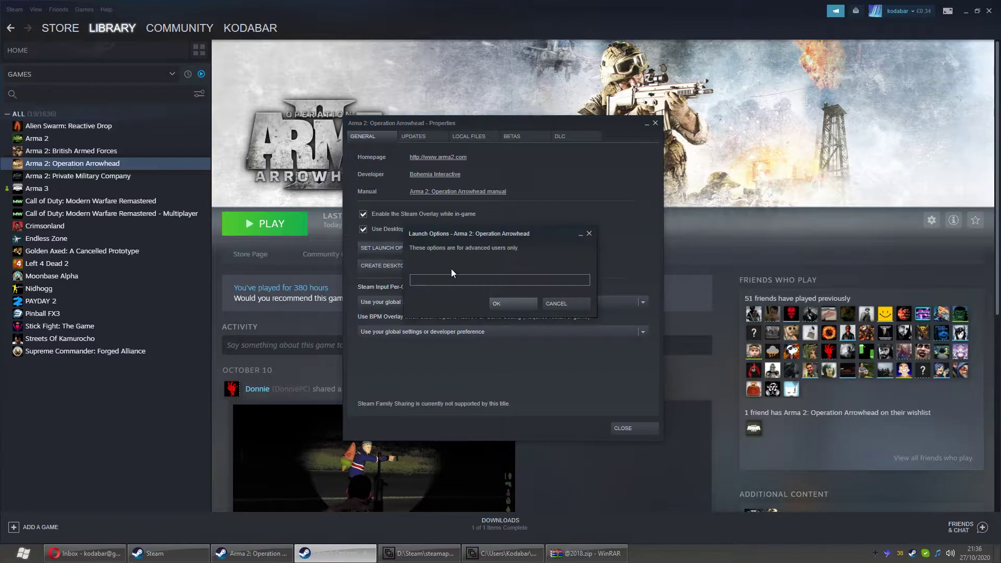
pyautogui.write('-mod=@2018')
pyautogui.click(586, 553)
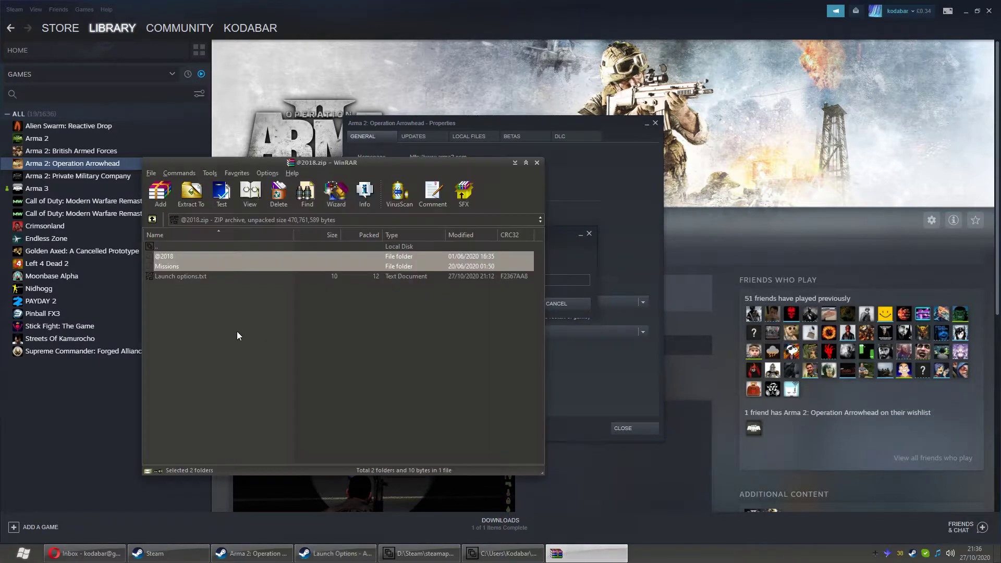
pyautogui.doubleClick(165, 280)
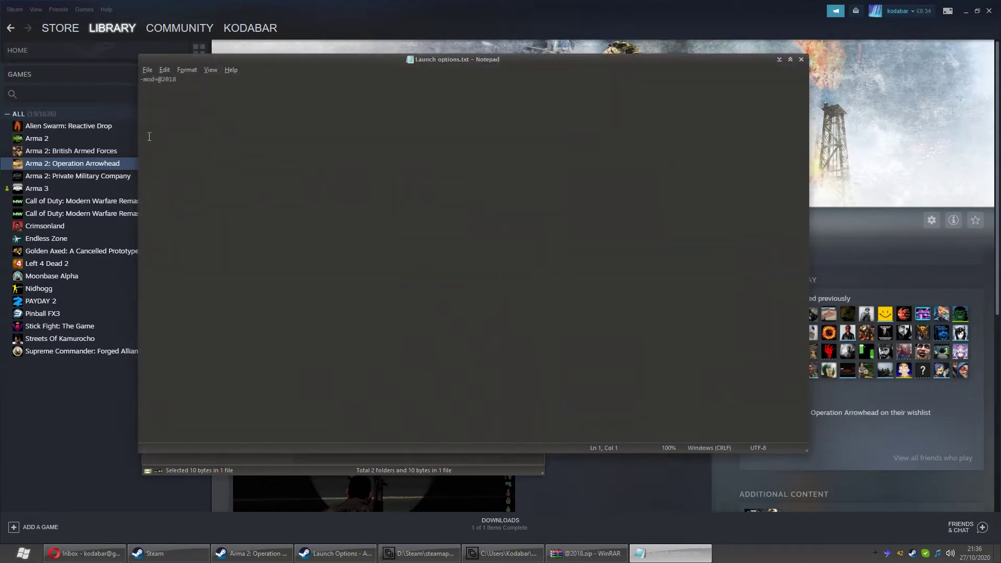
pyautogui.moveTo(184, 78); pyautogui.dragTo(129, 82)
pyautogui.rightClick(153, 80)
pyautogui.click(177, 111)
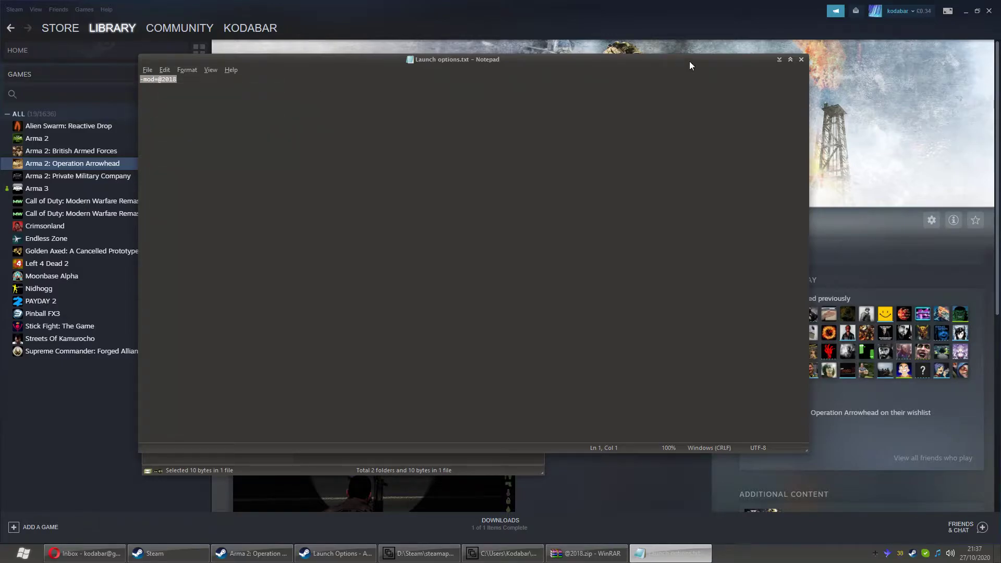
pyautogui.click(779, 59)
pyautogui.click(623, 159)
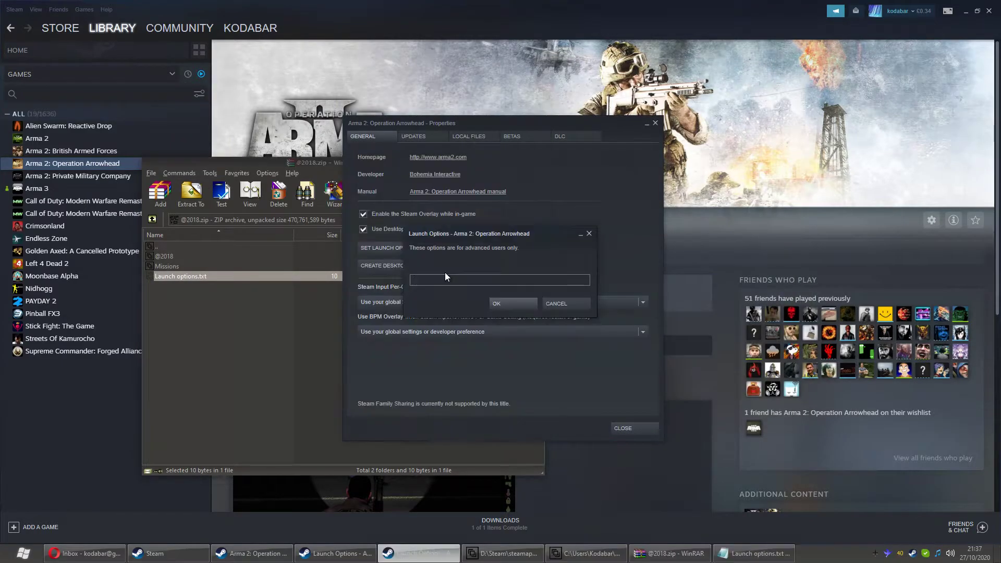
pyautogui.click(490, 303)
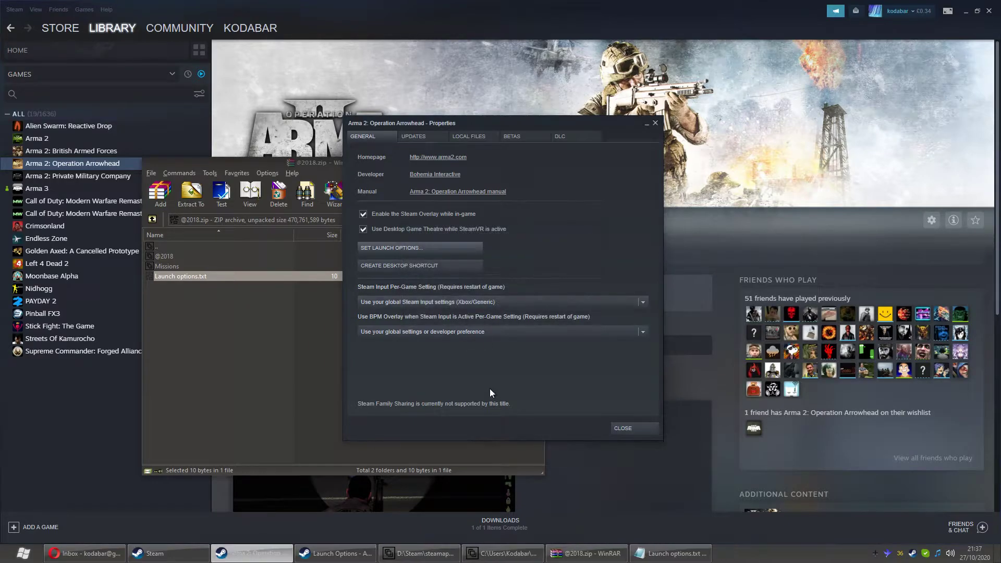
pyautogui.click(632, 435)
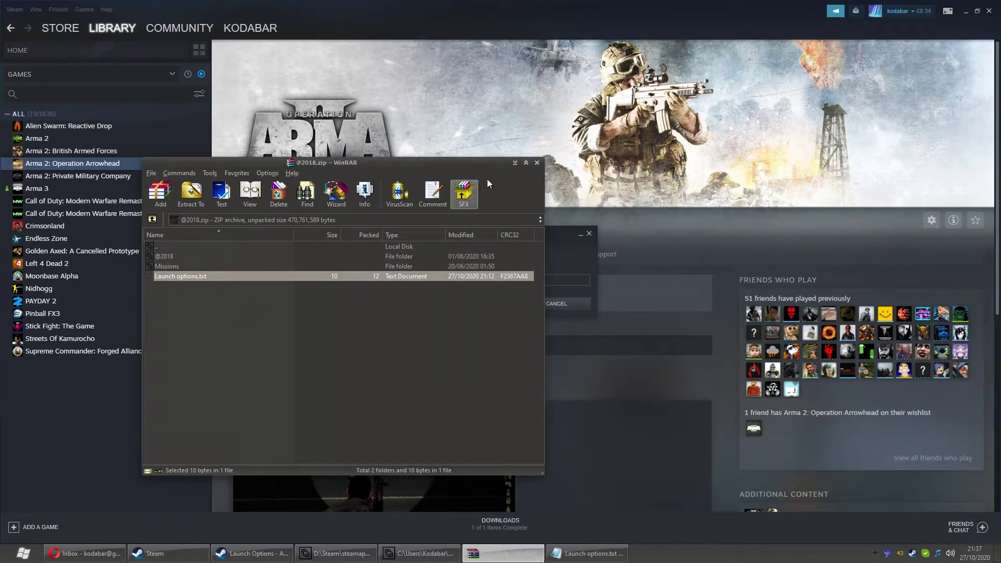
pyautogui.click(515, 163)
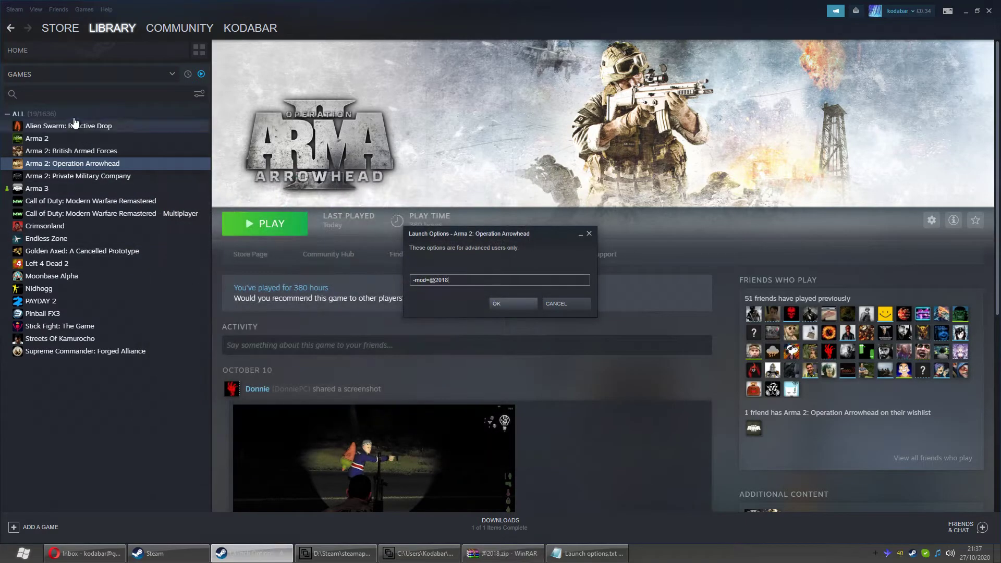
pyautogui.click(79, 163)
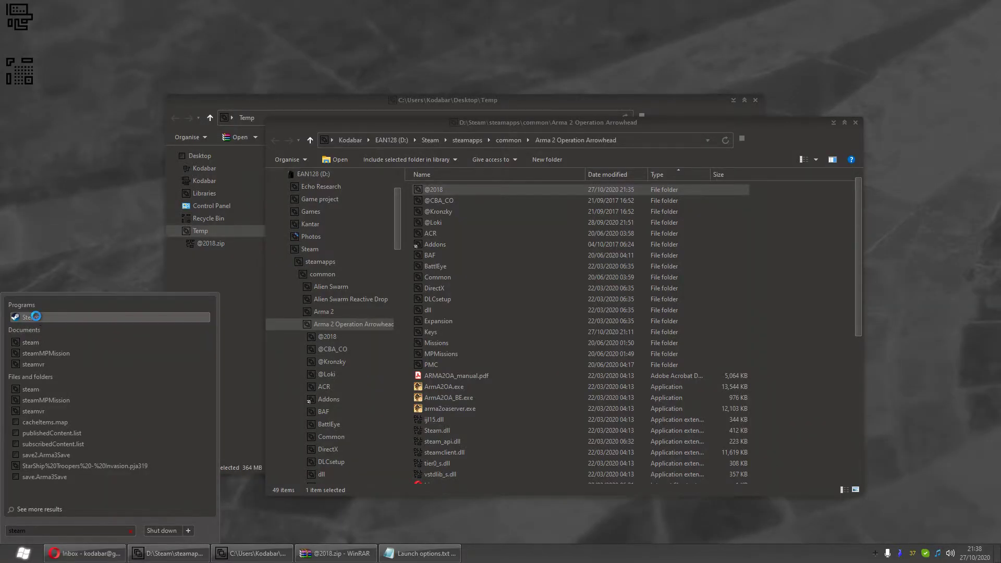
# Step: Start Steam as administrator and allow it to make changes to the device
pyautogui.rightClick(36, 317)
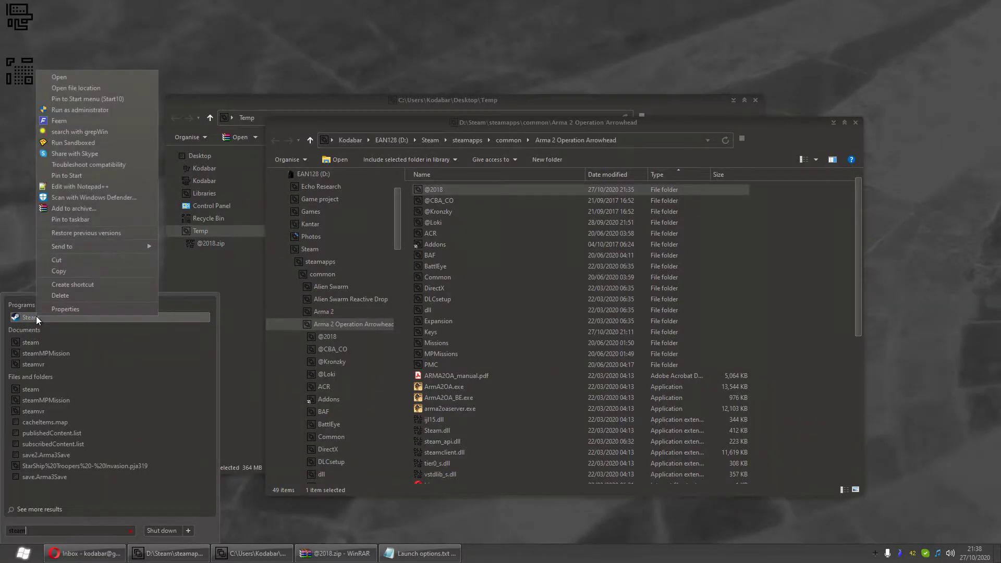
pyautogui.click(101, 112)
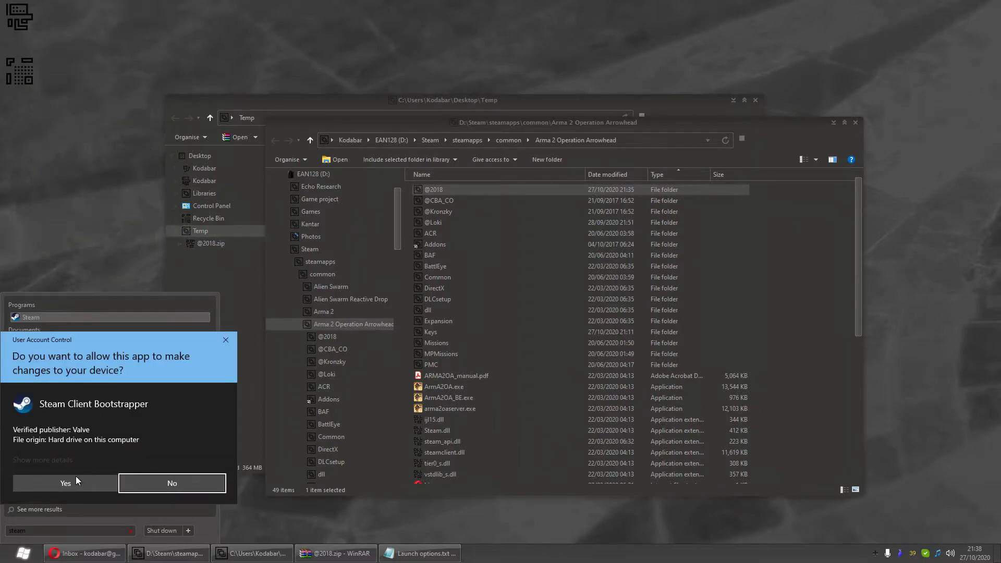
pyautogui.click(70, 480)
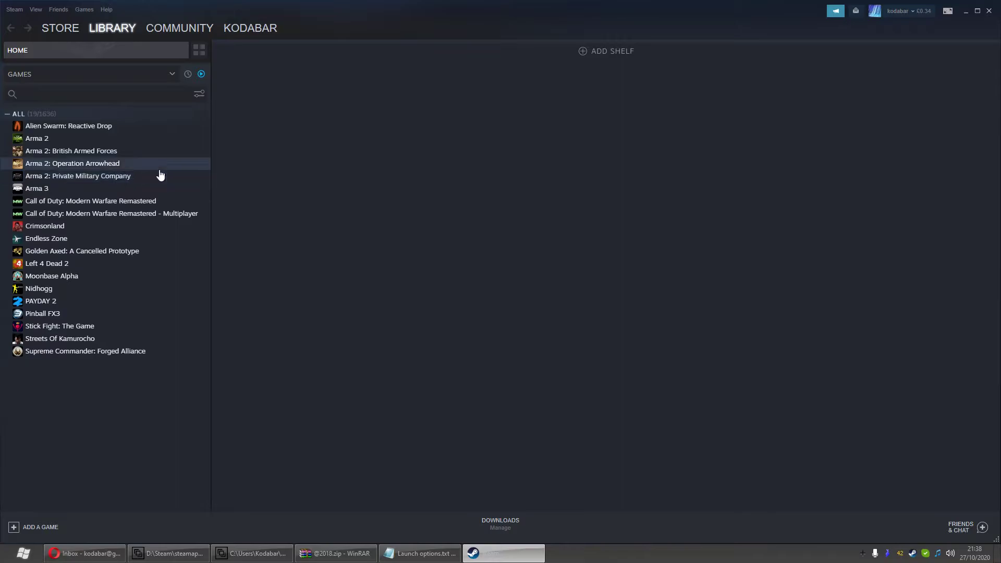
# Step: Bring up the launch choices for Arma 2: Operation Arrowhead, pick Install Army of the Czech Republic DLC, and cancel the launch
pyautogui.click(111, 166)
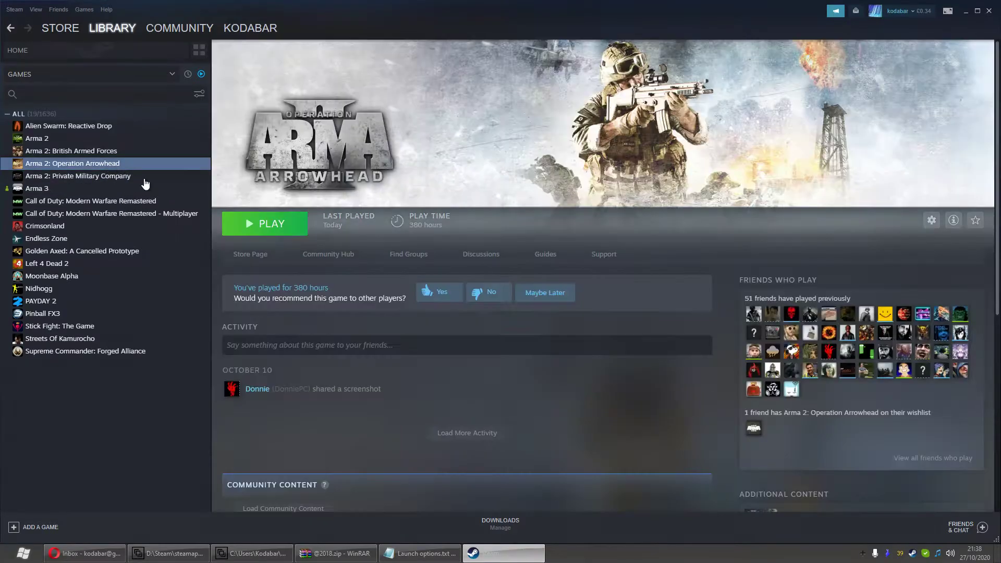
pyautogui.click(270, 227)
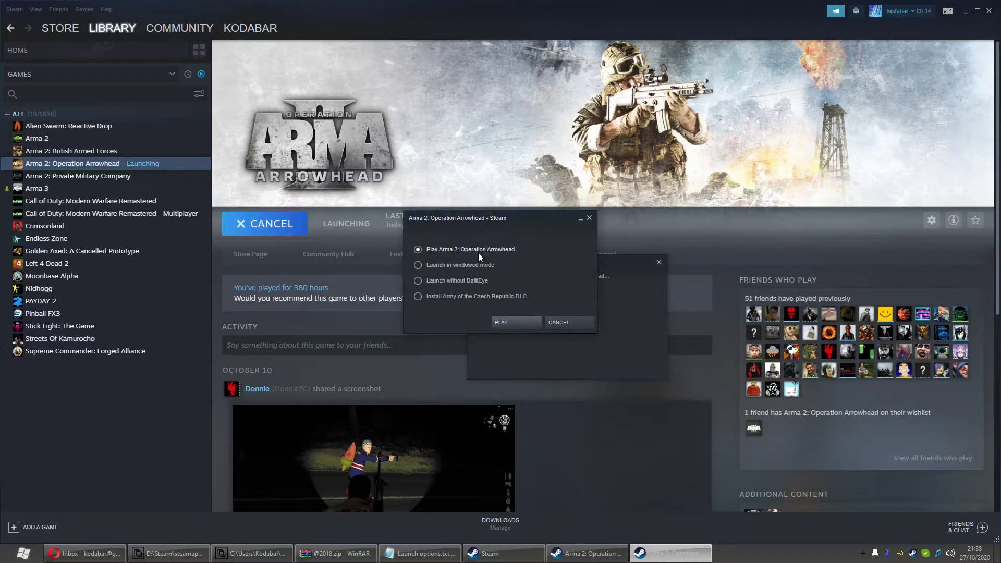
pyautogui.click(458, 295)
pyautogui.click(577, 322)
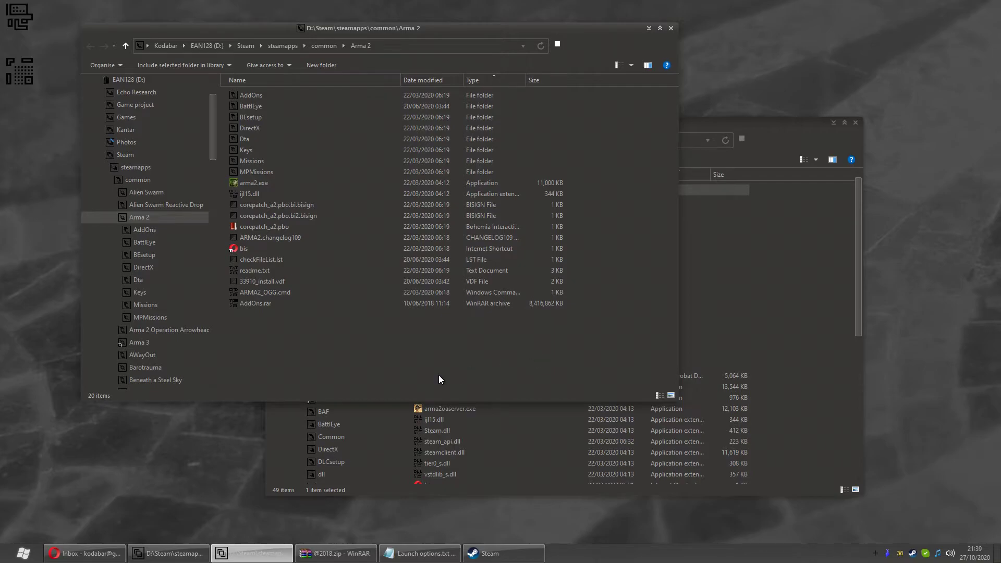
# Step: Check the size of the AddOns folder inside the Arma 2 game folder through its properties
pyautogui.click(248, 98)
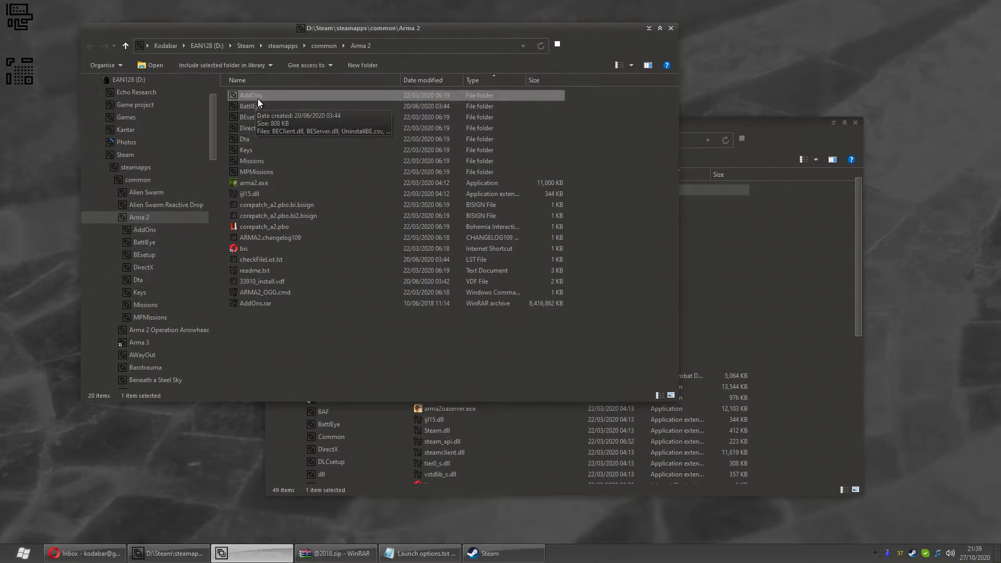
pyautogui.rightClick(261, 94)
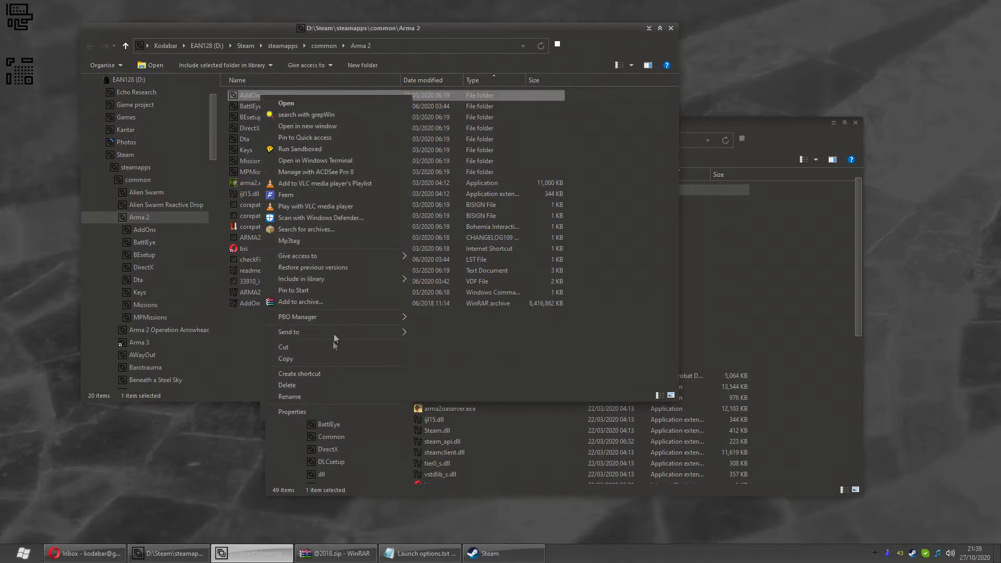
pyautogui.click(336, 412)
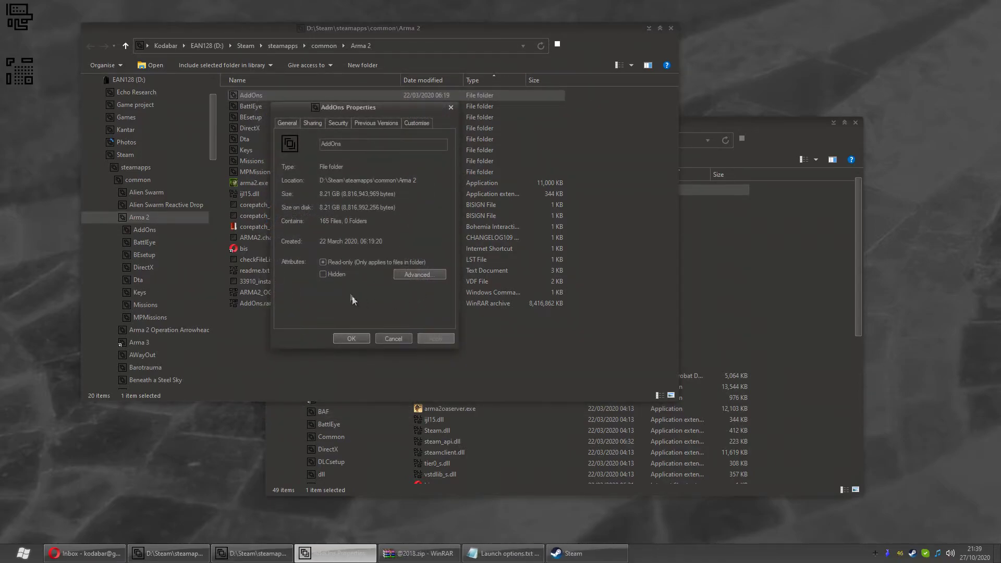
pyautogui.click(393, 340)
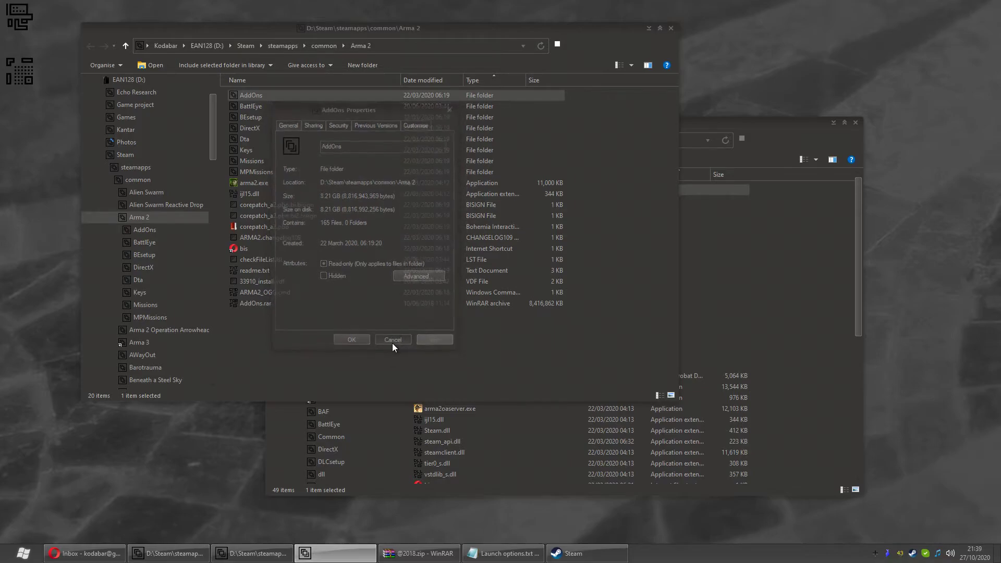
# Step: Copy the Arma 2 AddOns folder, bring up the paste choice in the Arma 2 Operation Arrowhead folder, and dismiss it without pasting
pyautogui.rightClick(262, 94)
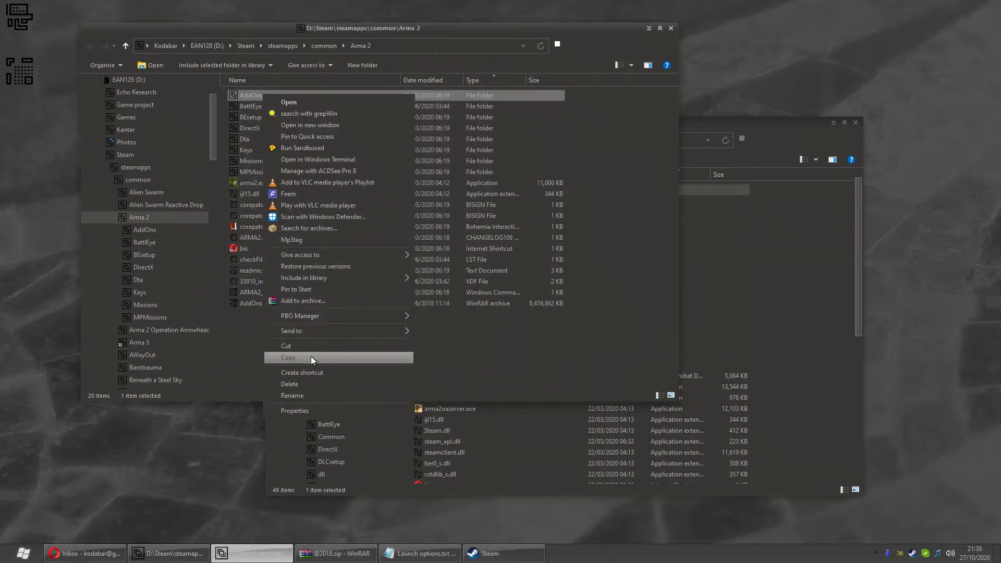
pyautogui.click(311, 358)
pyautogui.click(821, 312)
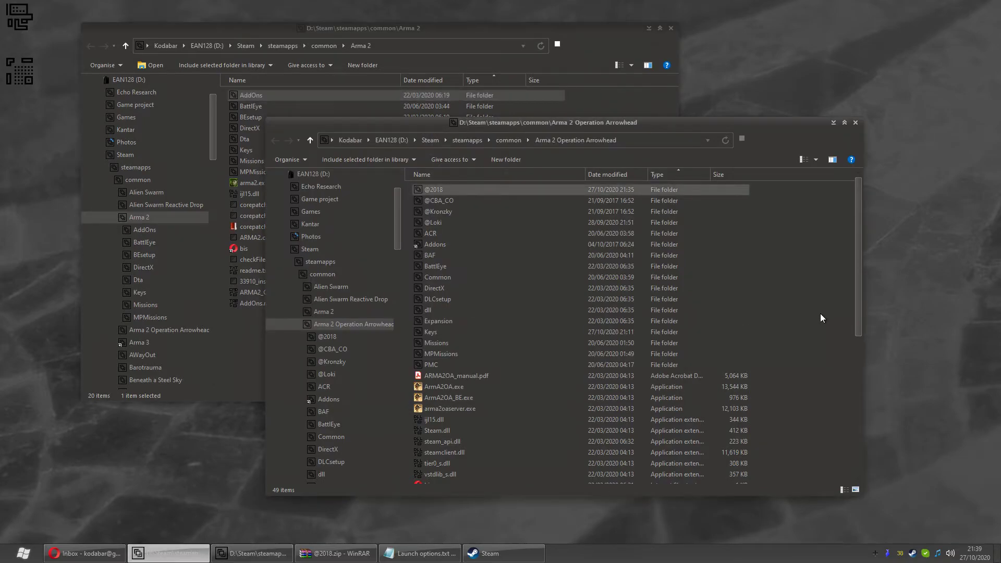
pyautogui.rightClick(833, 242)
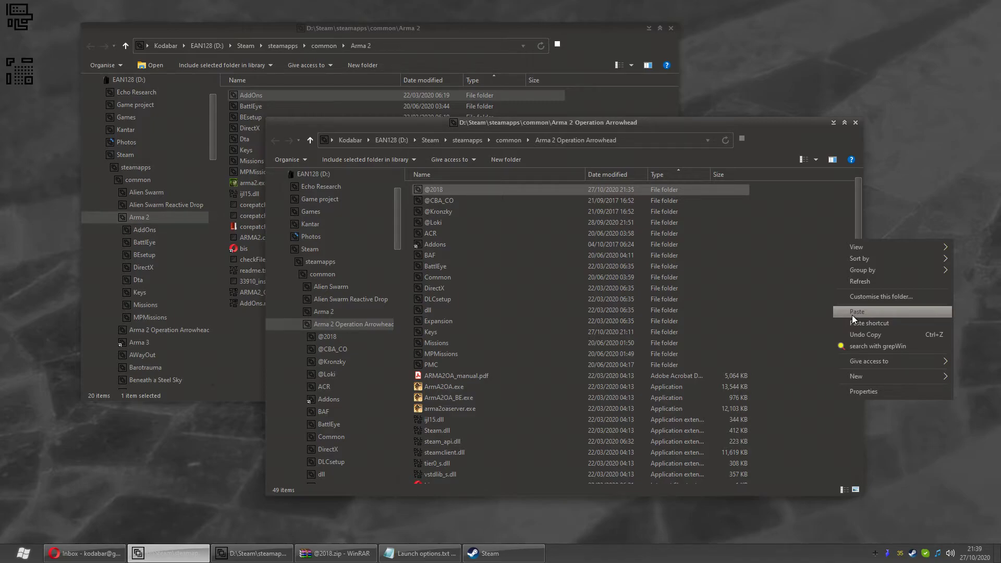
pyautogui.click(787, 298)
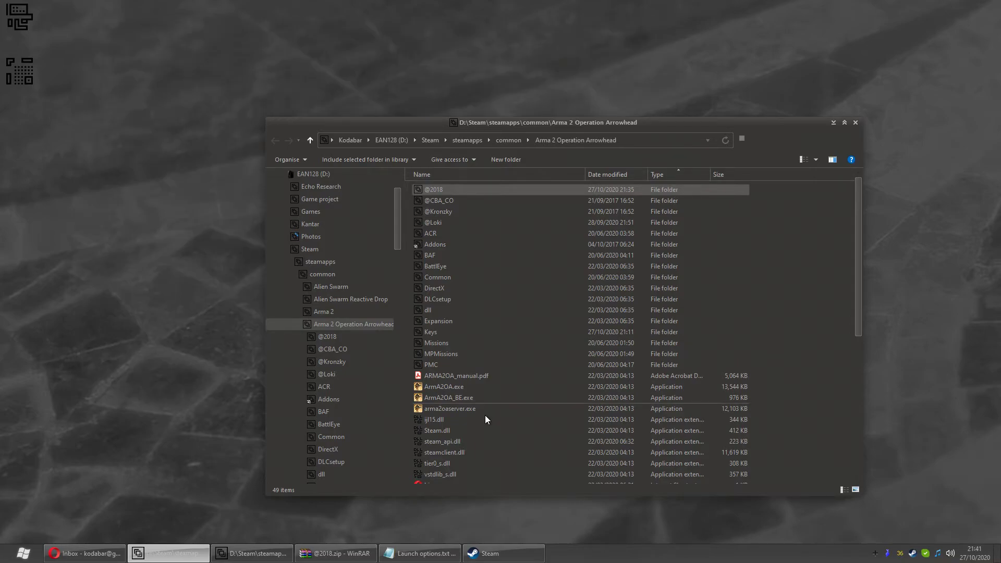
# Step: Create a desktop shortcut to ArmA2OA.exe from the Arma 2 Operation Arrowhead folder and name it 2018
pyautogui.click(439, 387)
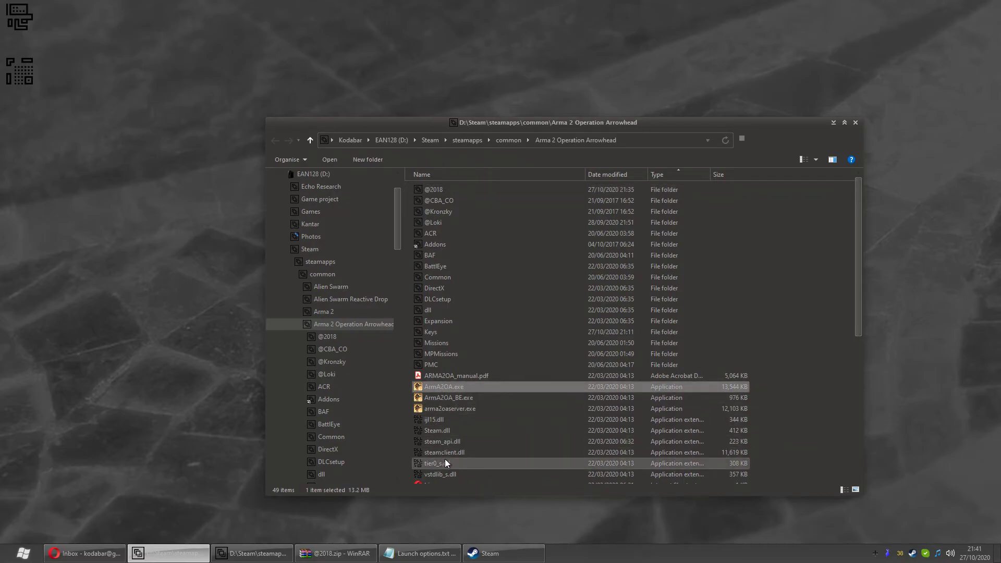
pyautogui.moveTo(443, 386); pyautogui.dragTo(82, 292)
pyautogui.click(113, 320)
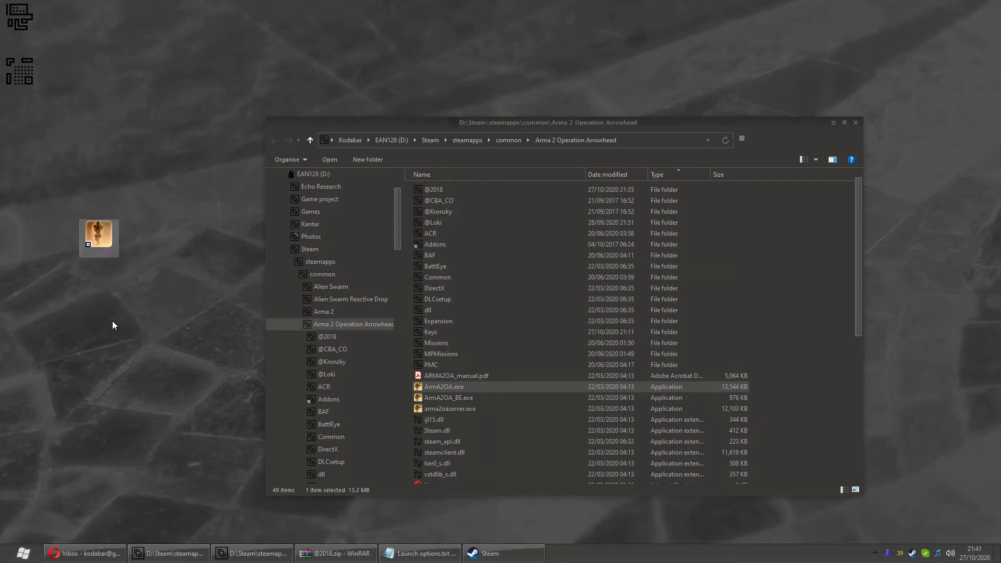
pyautogui.click(98, 260)
pyautogui.write('201')
pyautogui.press('BackSpace')
pyautogui.press('BackSpace')
pyautogui.press('BackSpace')
pyautogui.press('Return')
pyautogui.rightClick(96, 236)
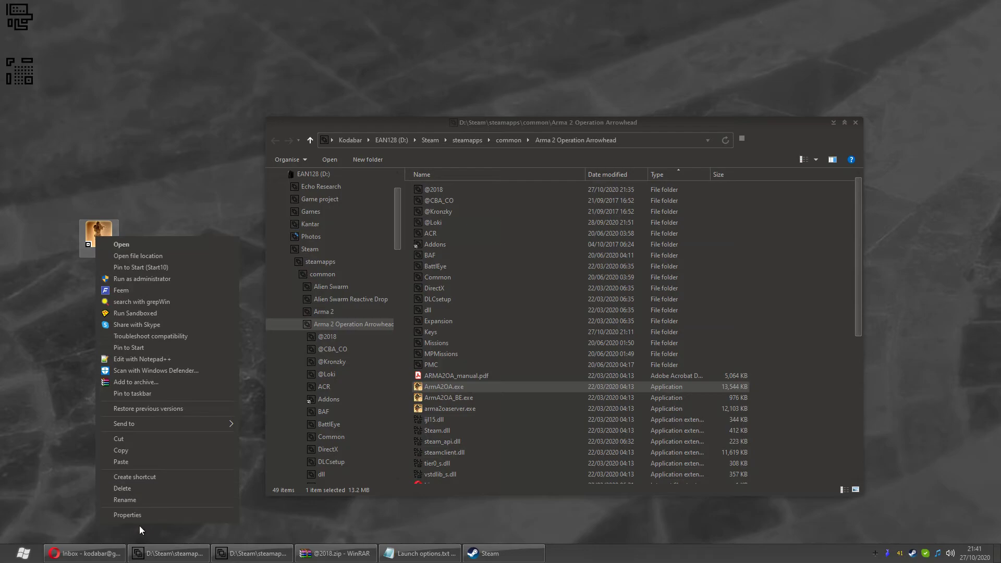
pyautogui.click(127, 516)
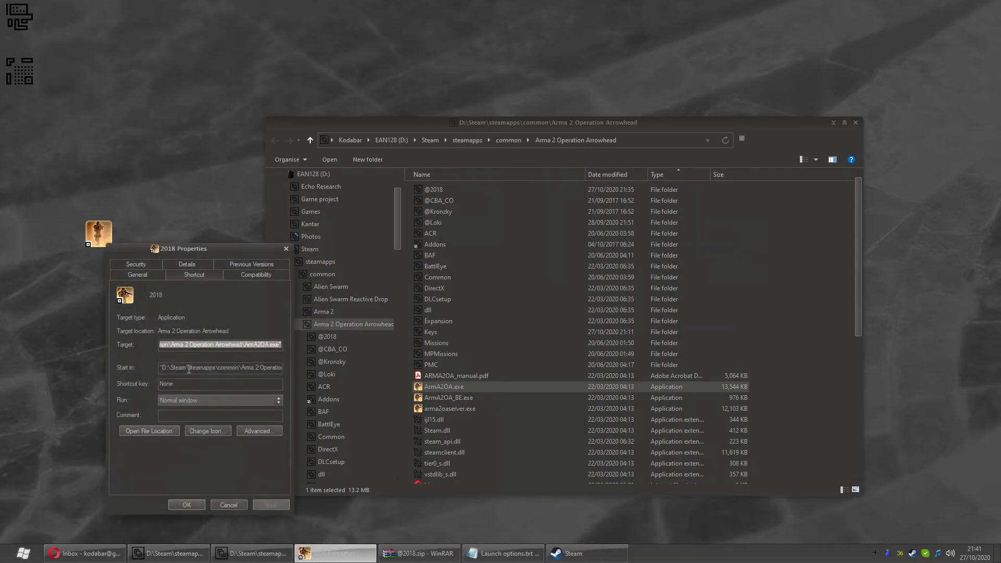
pyautogui.click(221, 345)
pyautogui.press('Home')
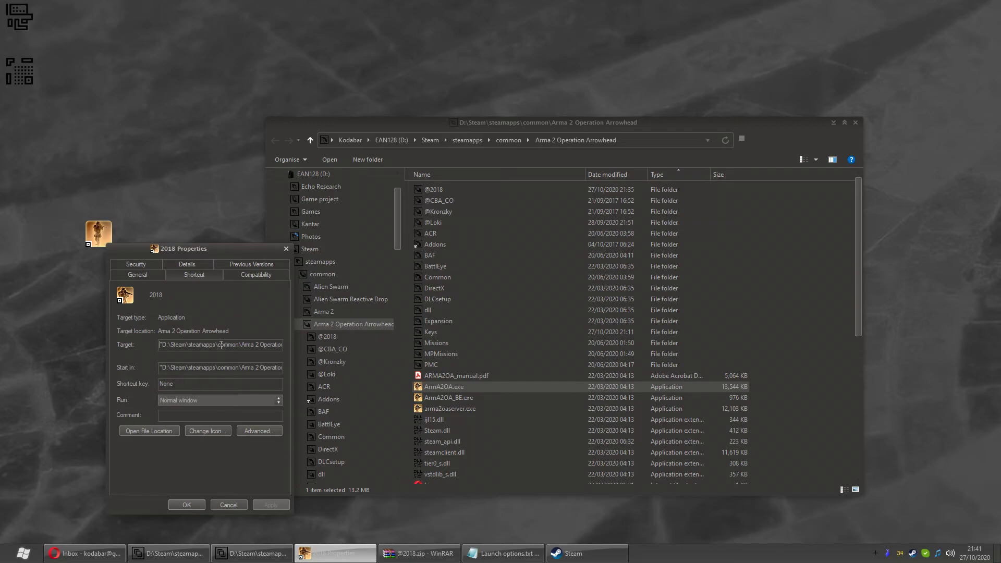
pyautogui.press('End')
pyautogui.write('-m')
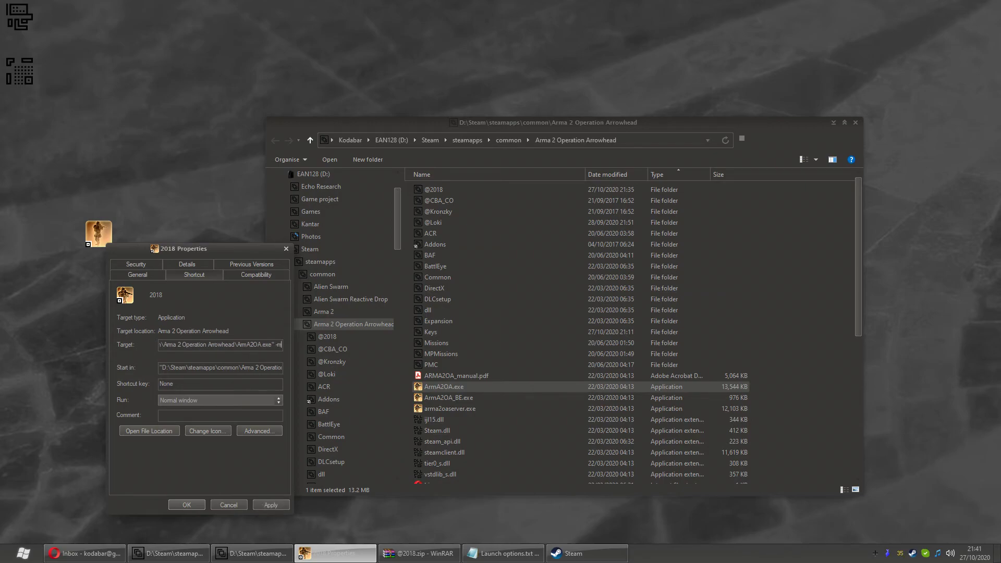
pyautogui.write('od=@2018')
pyautogui.click(180, 505)
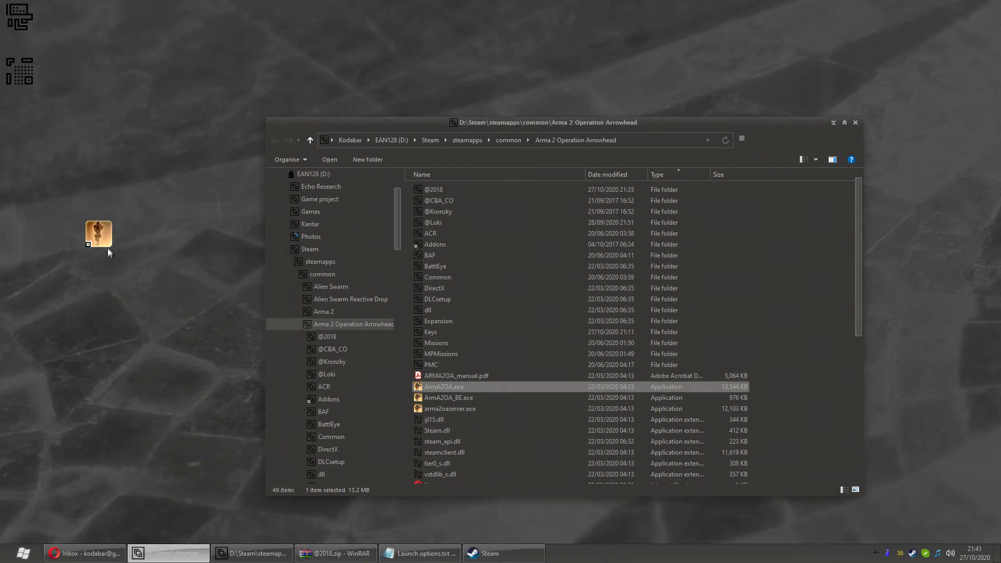
pyautogui.moveTo(105, 239); pyautogui.dragTo(33, 126)
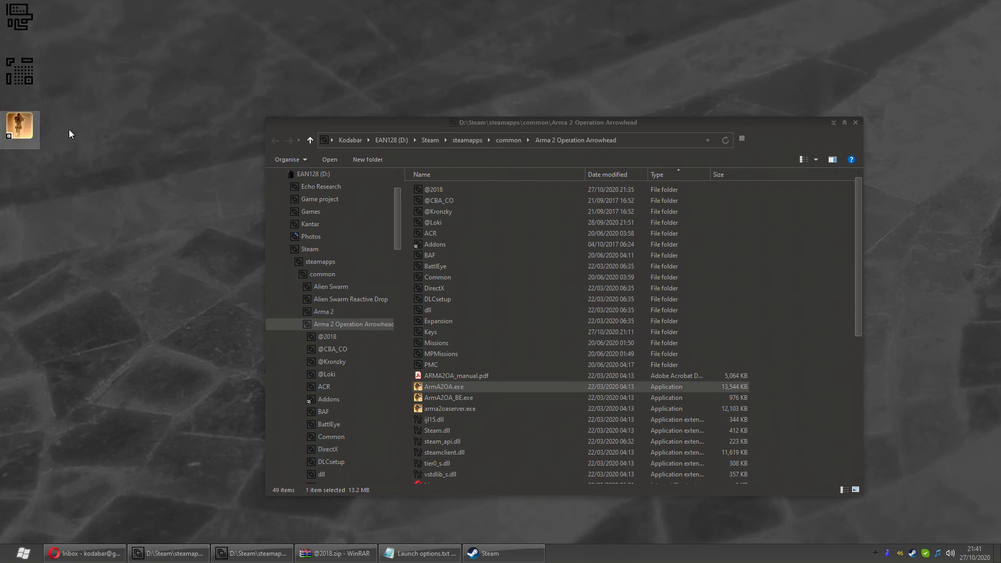